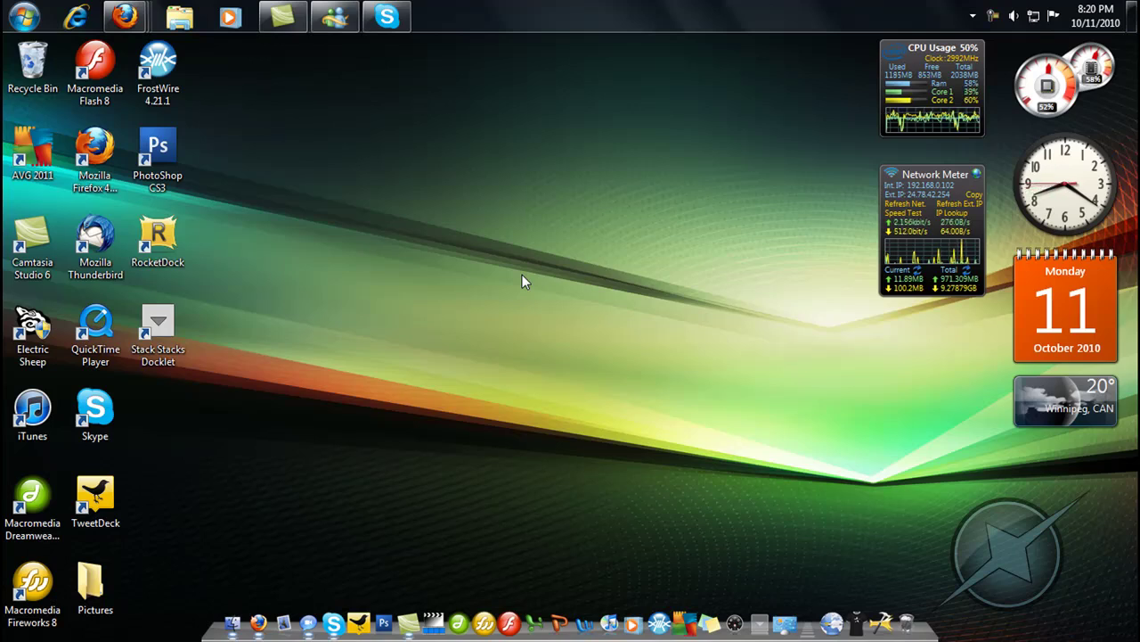
- Create a new desktop shortcut with the item location "RunDll32 DwmApi #105 Win7 Flip"
right_click(522, 276)
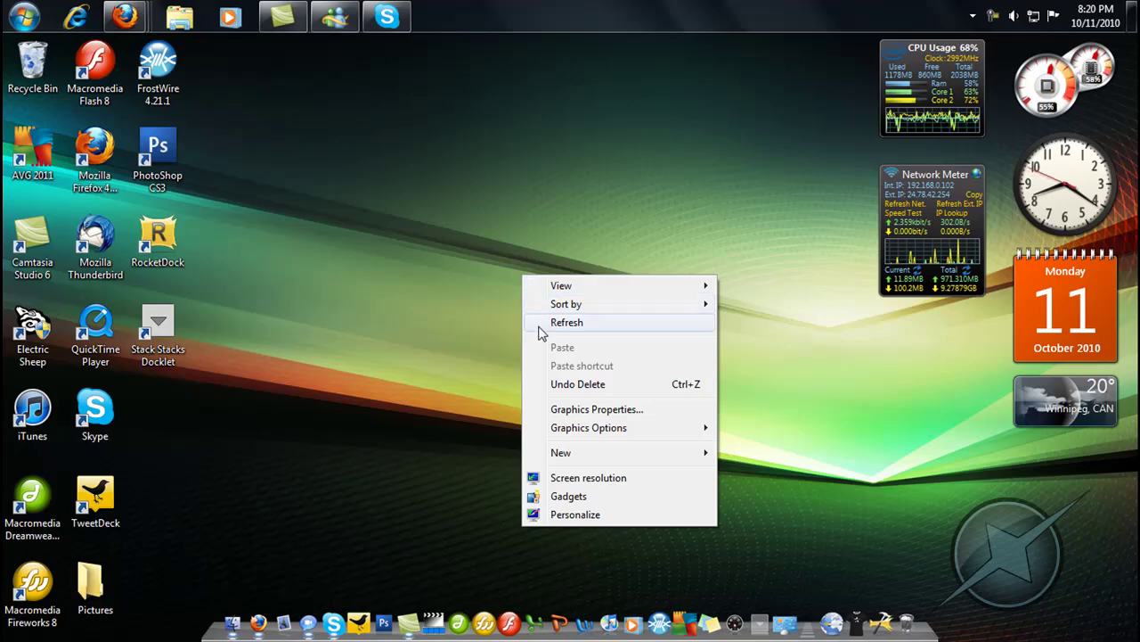
mouse_move(570, 456)
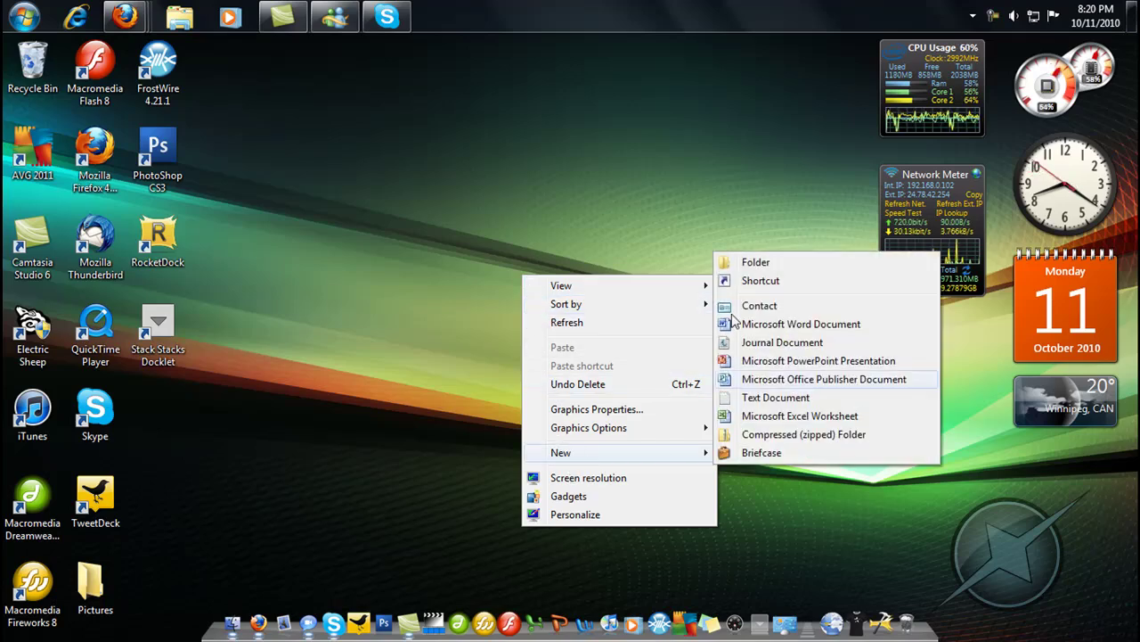
click(760, 279)
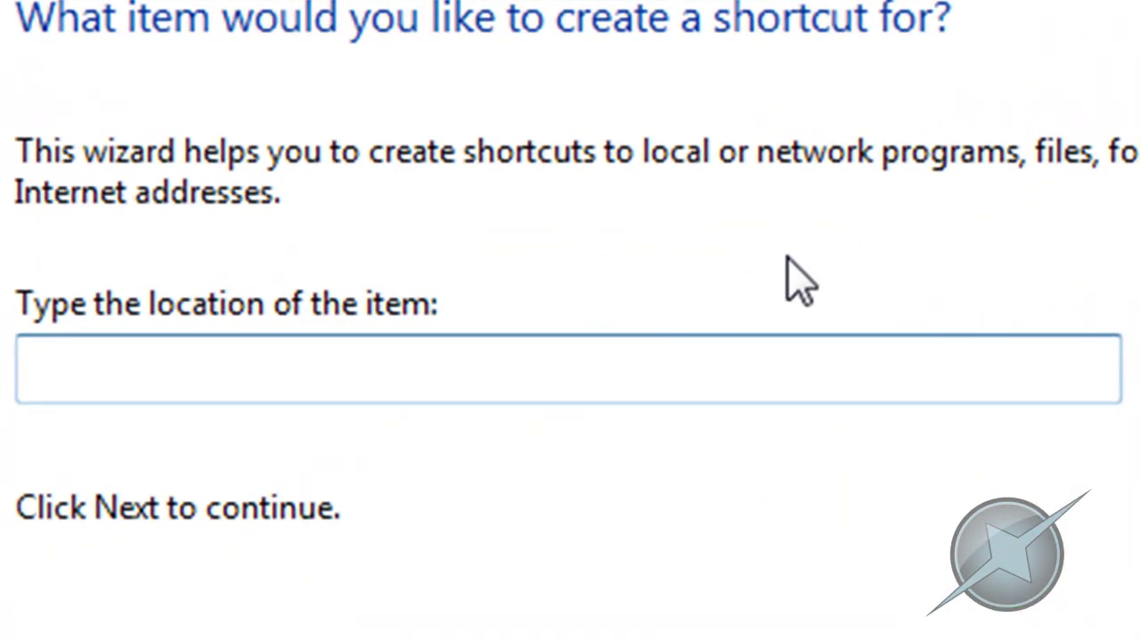
text(Run)
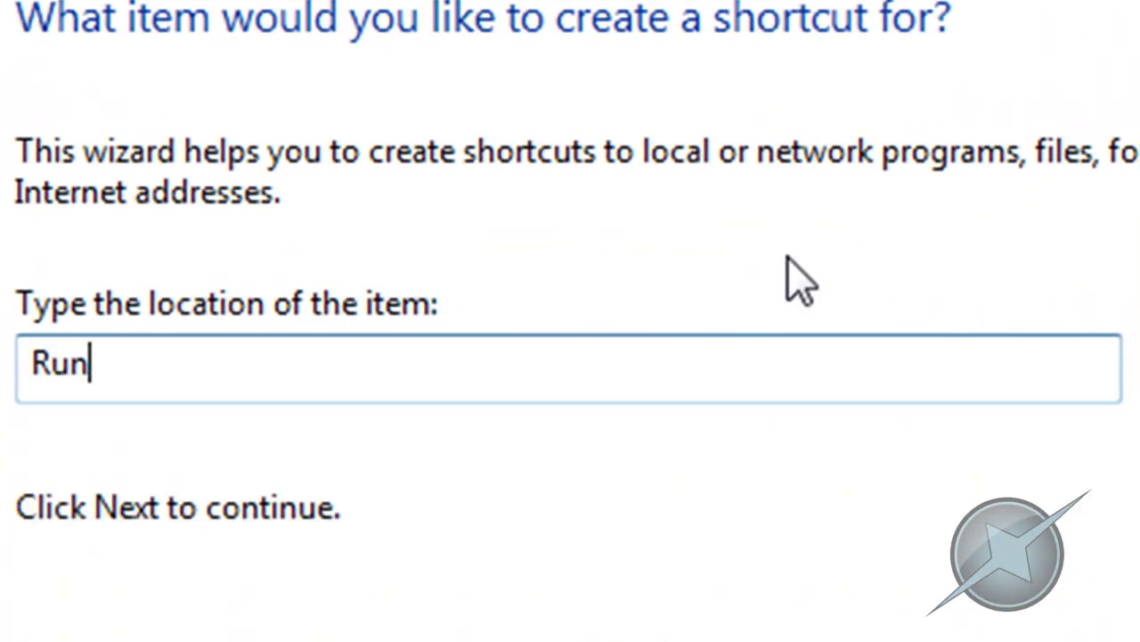
text(D)
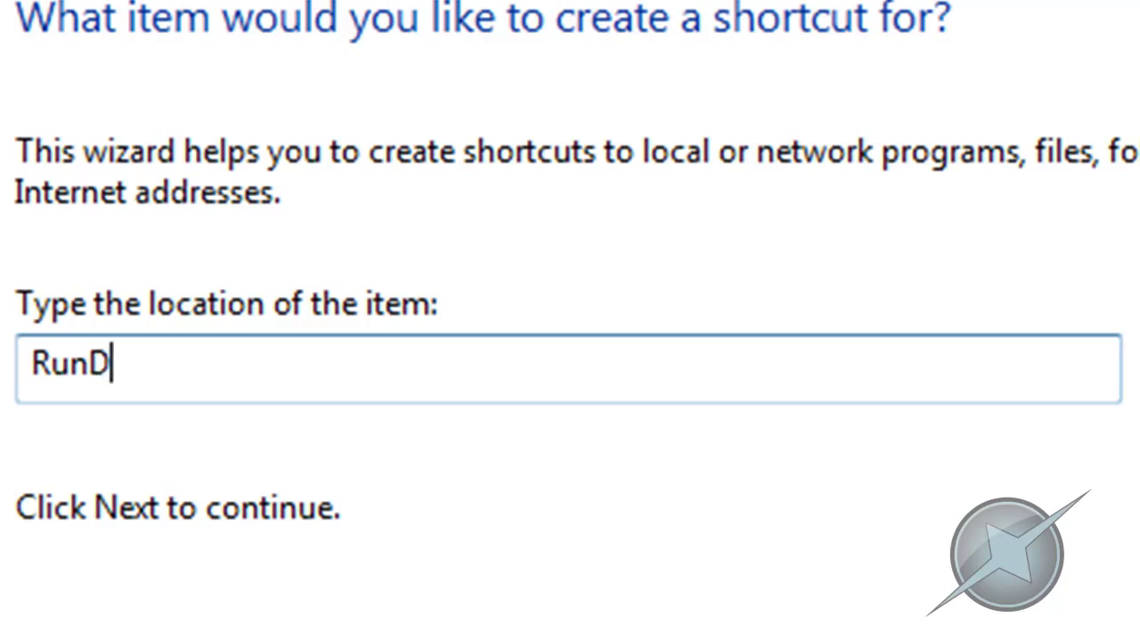
text(ll32 )
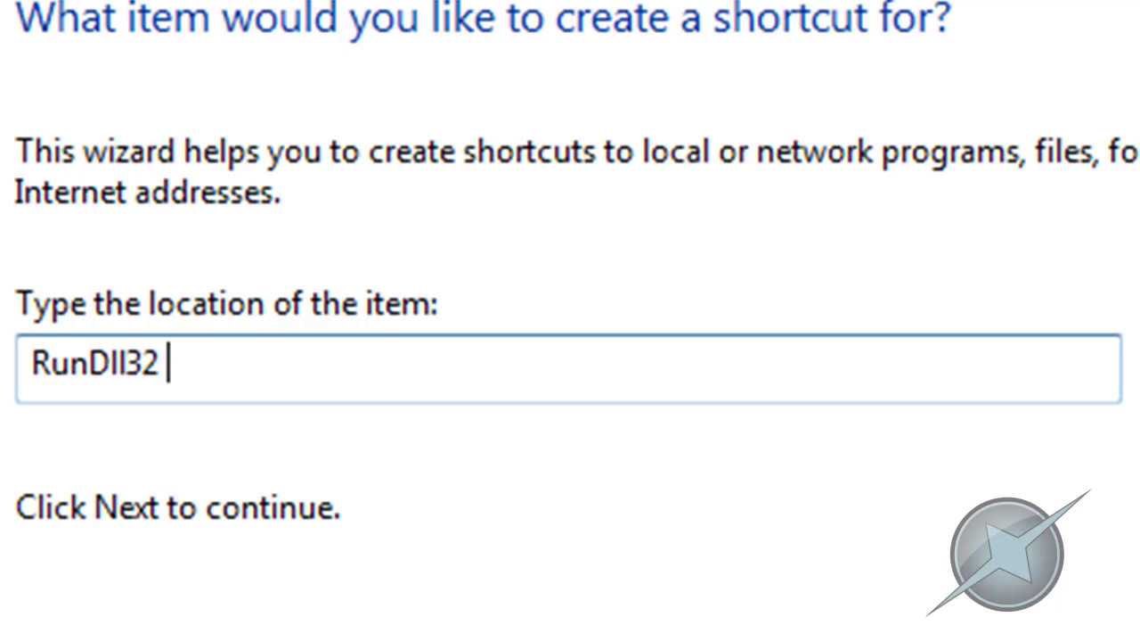
text(DwmApi #105 Win7 Flip)
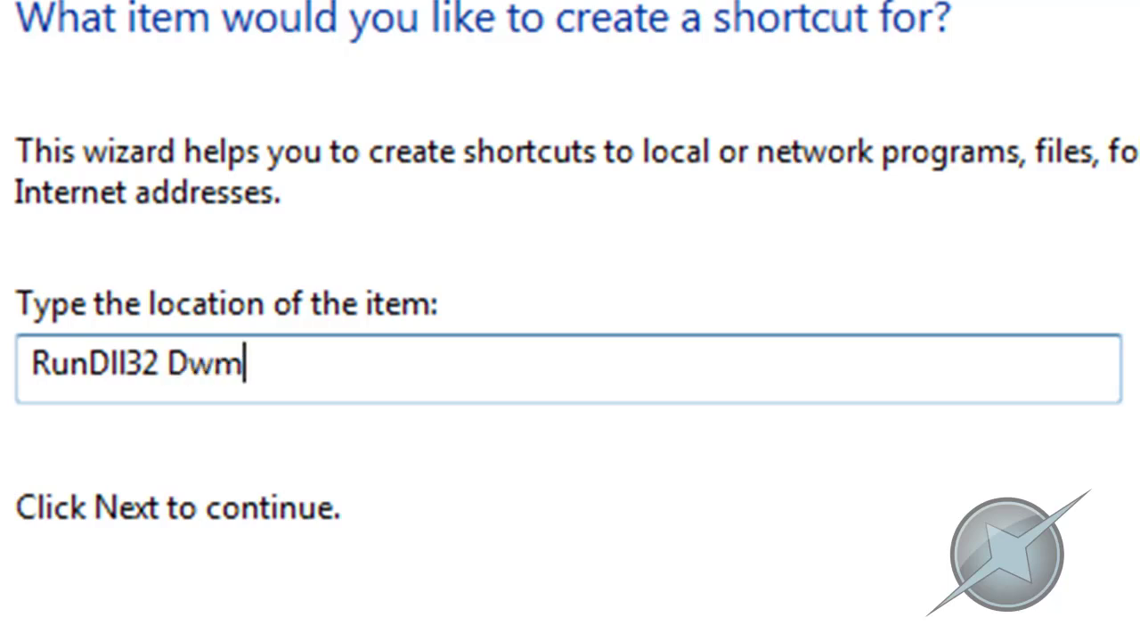
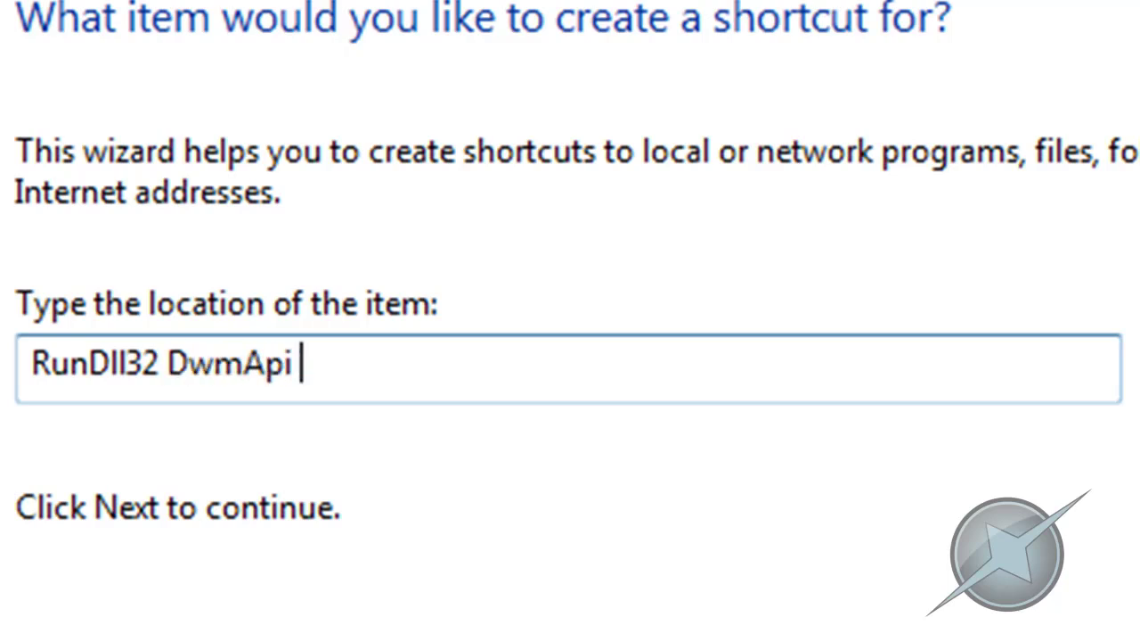
text(pi #105)
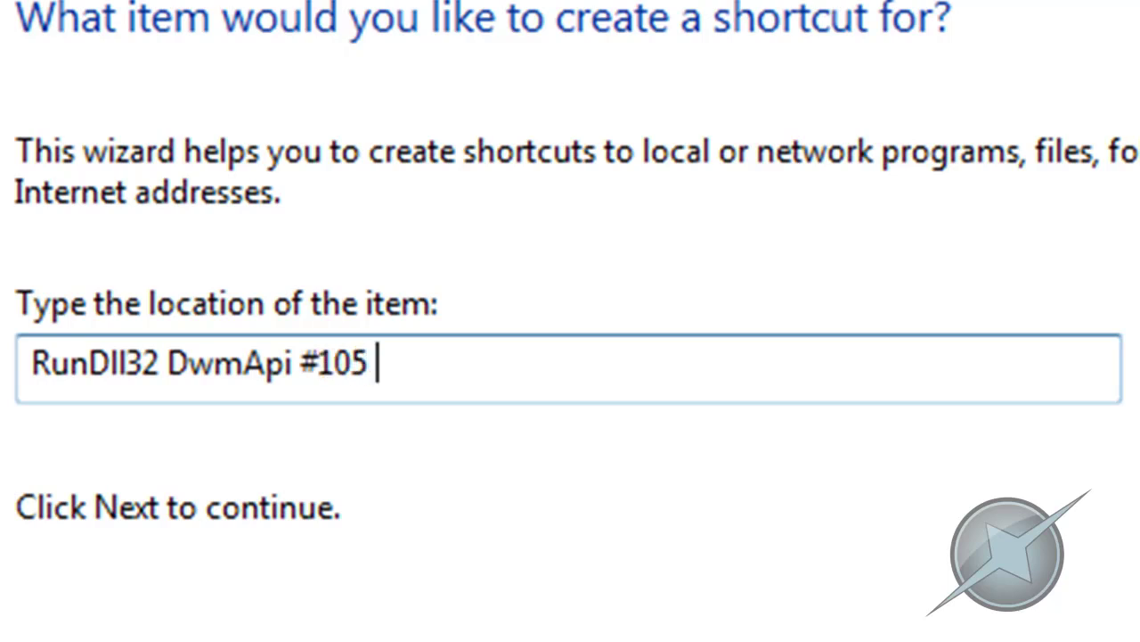
text( Wpi #105 Win7 )
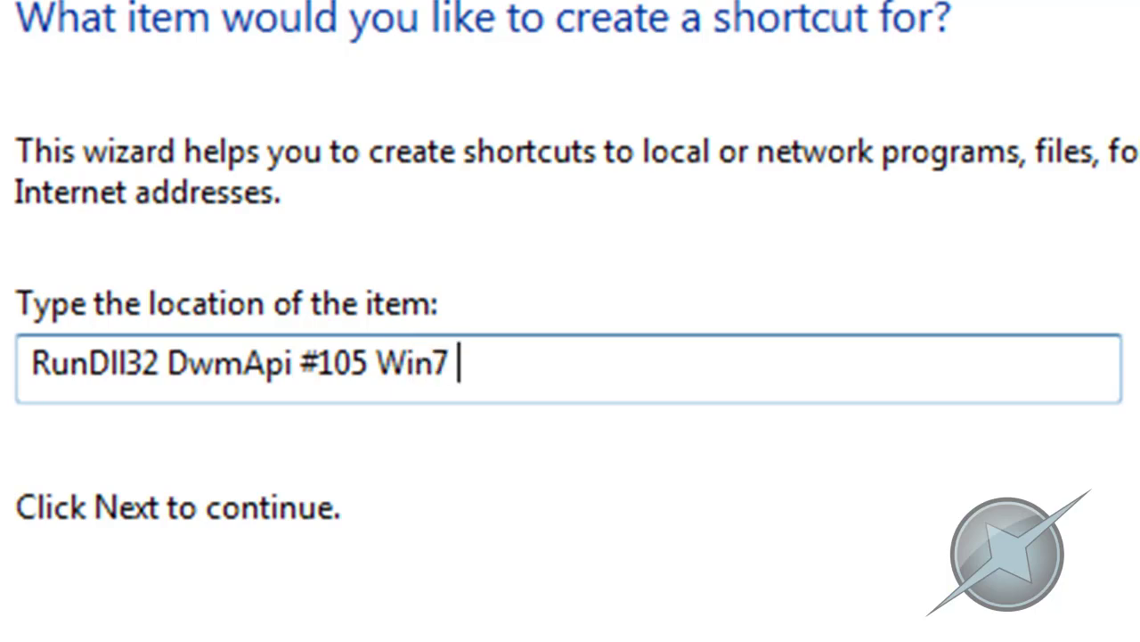
text(Flip)
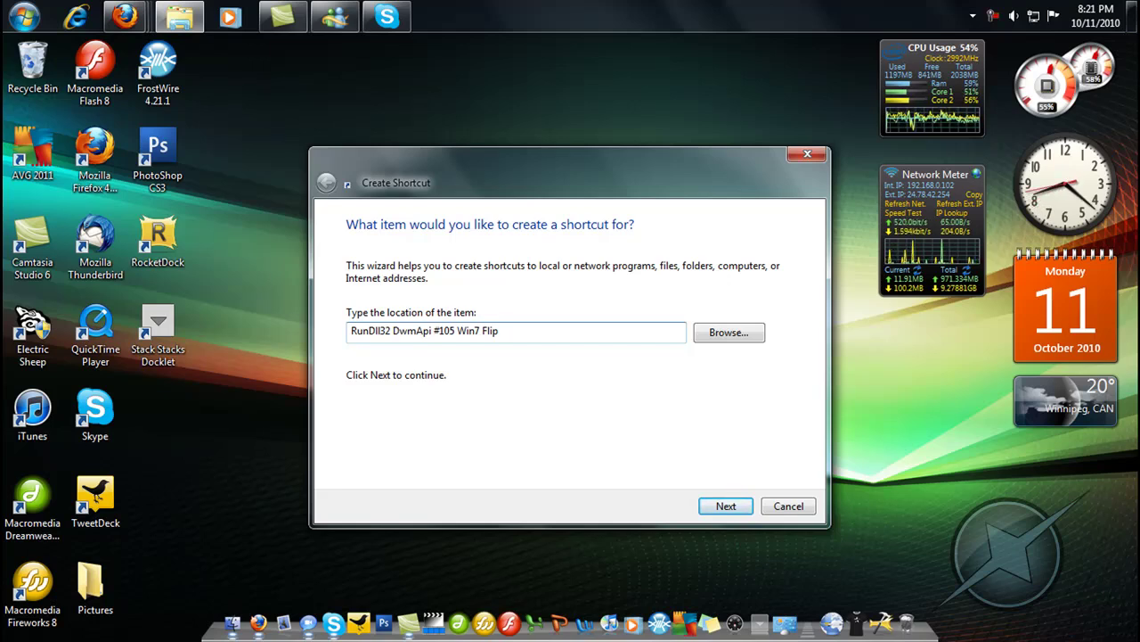
click(711, 514)
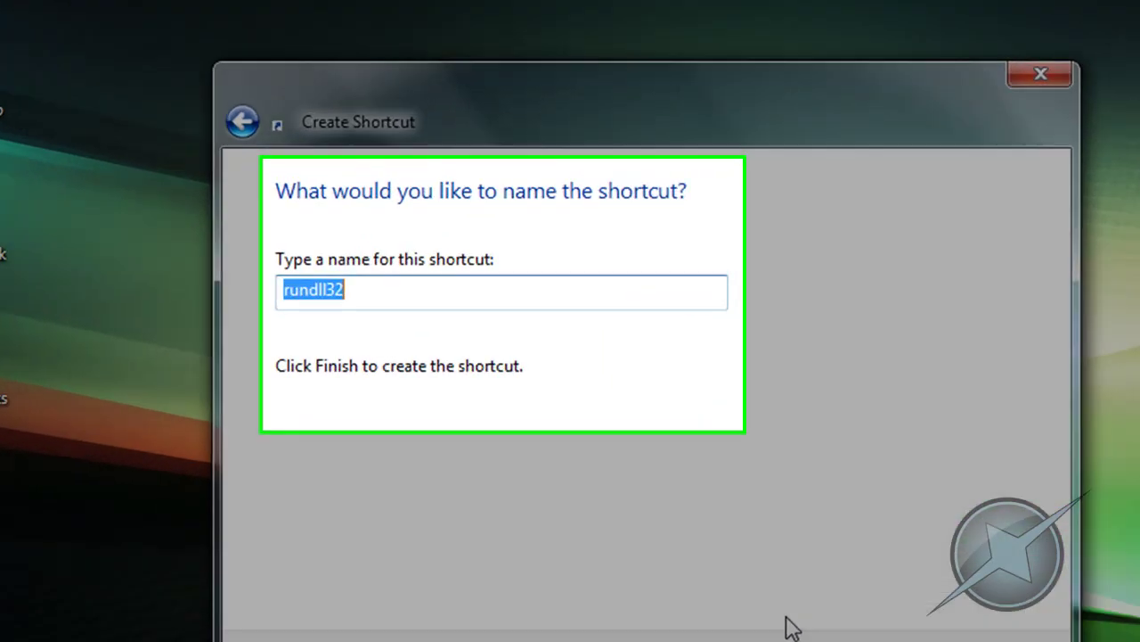
- Name the new shortcut Flip-3D and finish creating it
text(Fli)
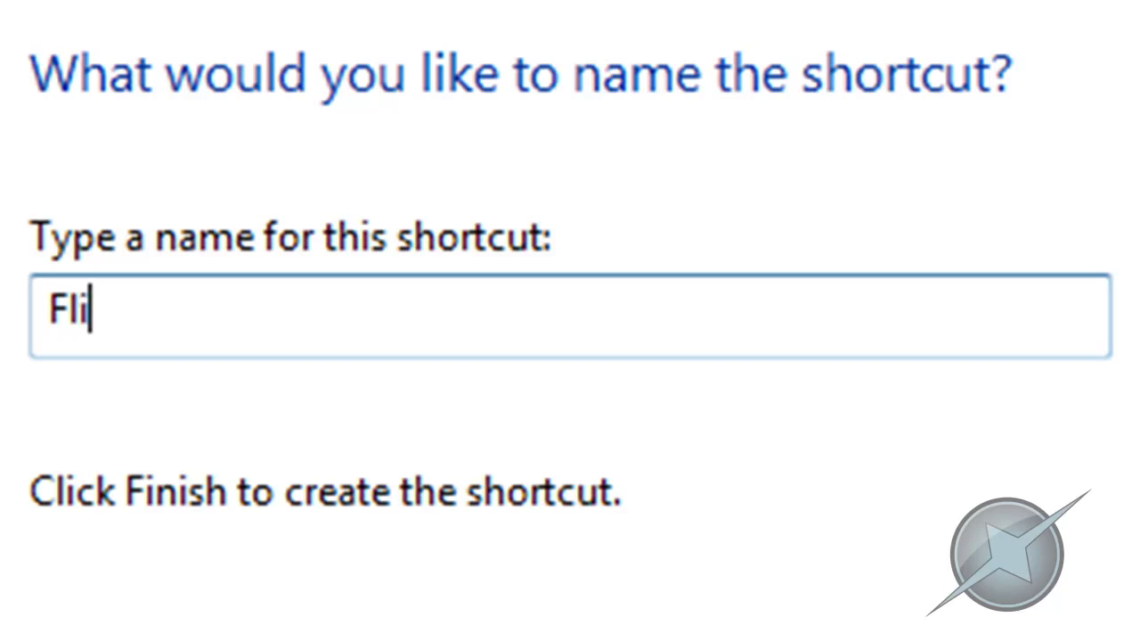
text(p-3)
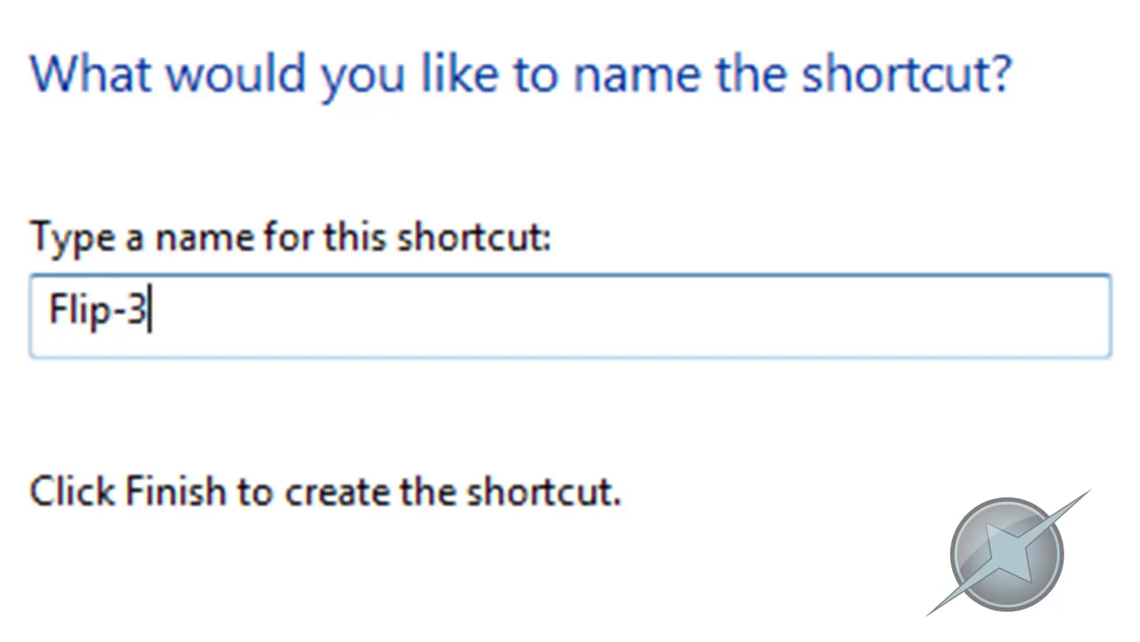
text(D)
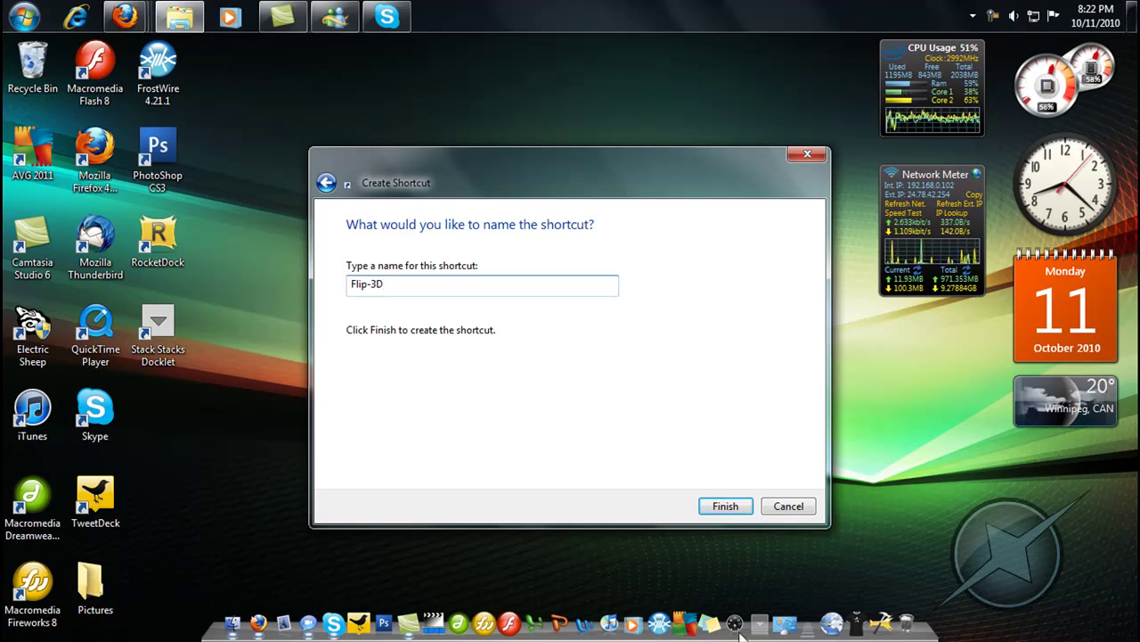
click(710, 505)
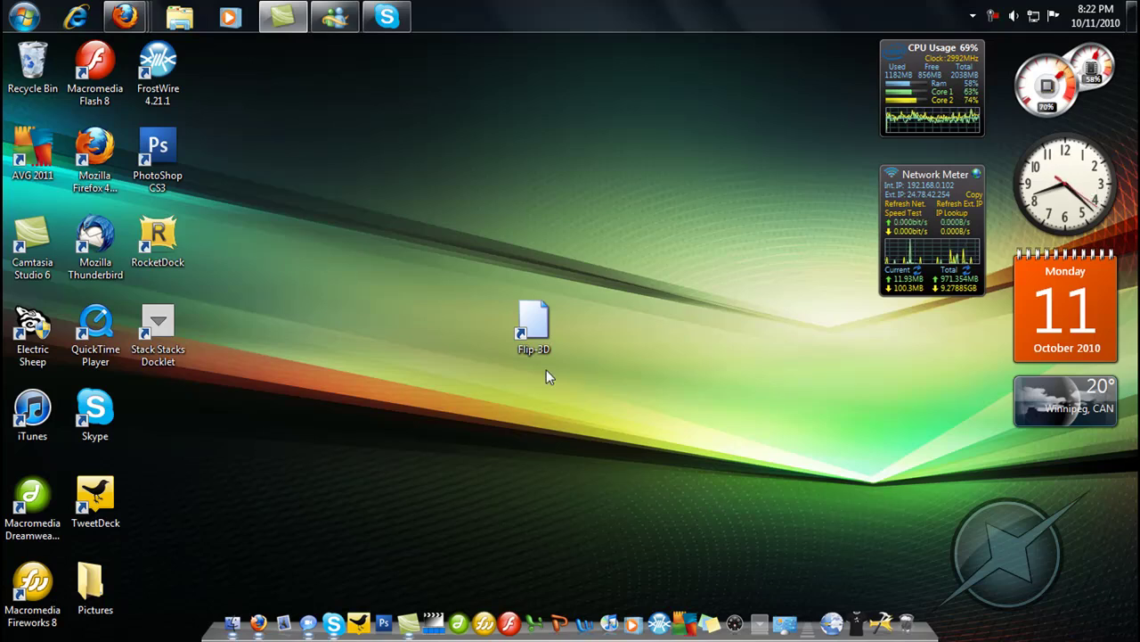
- Change the Flip-3D shortcut's icon to the stacked-windows icon from Imageres.dll and apply its properties
right_click(543, 334)
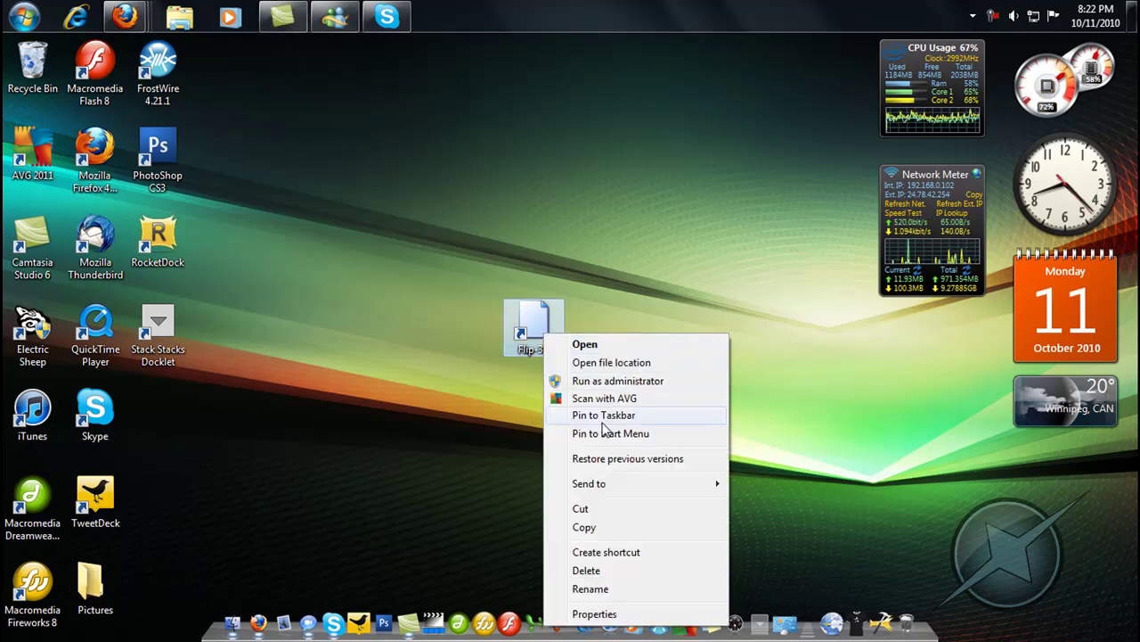
click(581, 611)
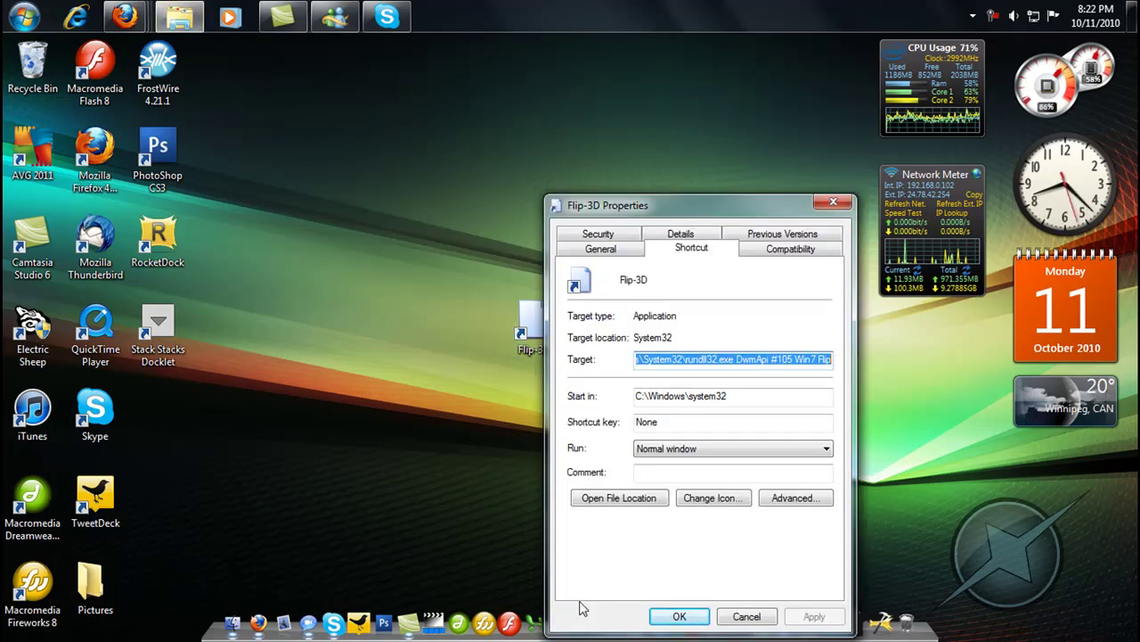
click(712, 505)
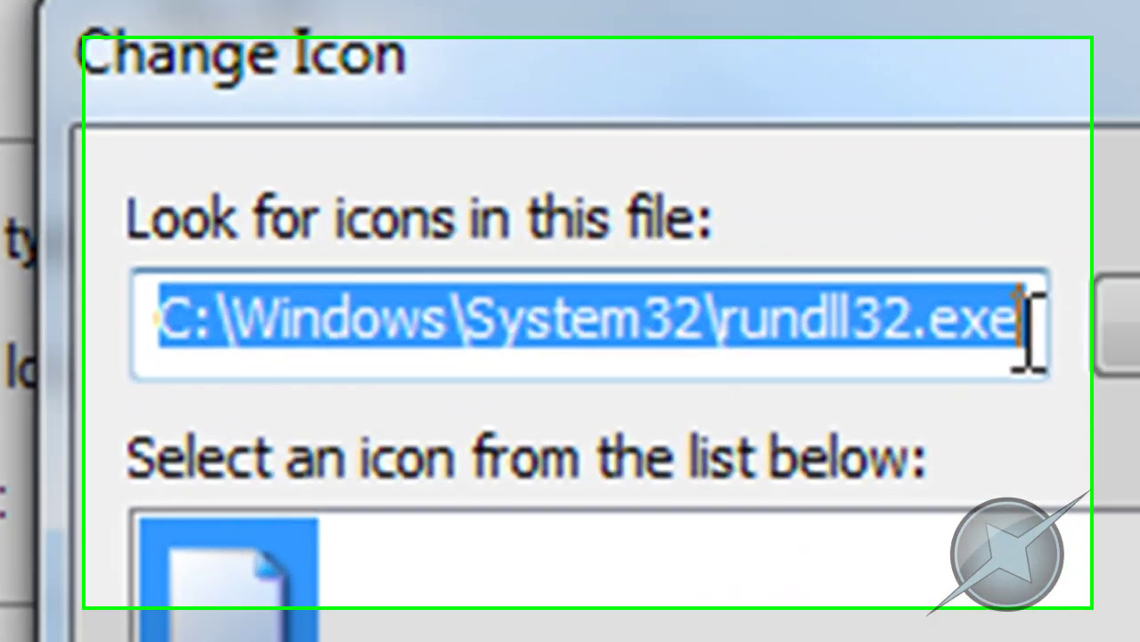
text(Im)
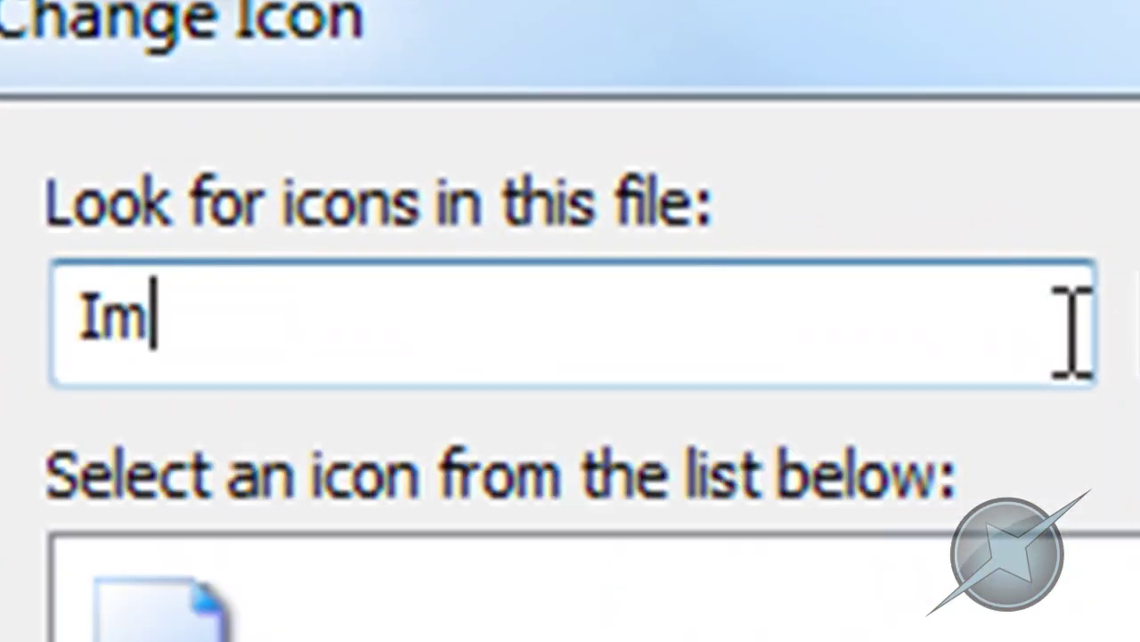
text(age)
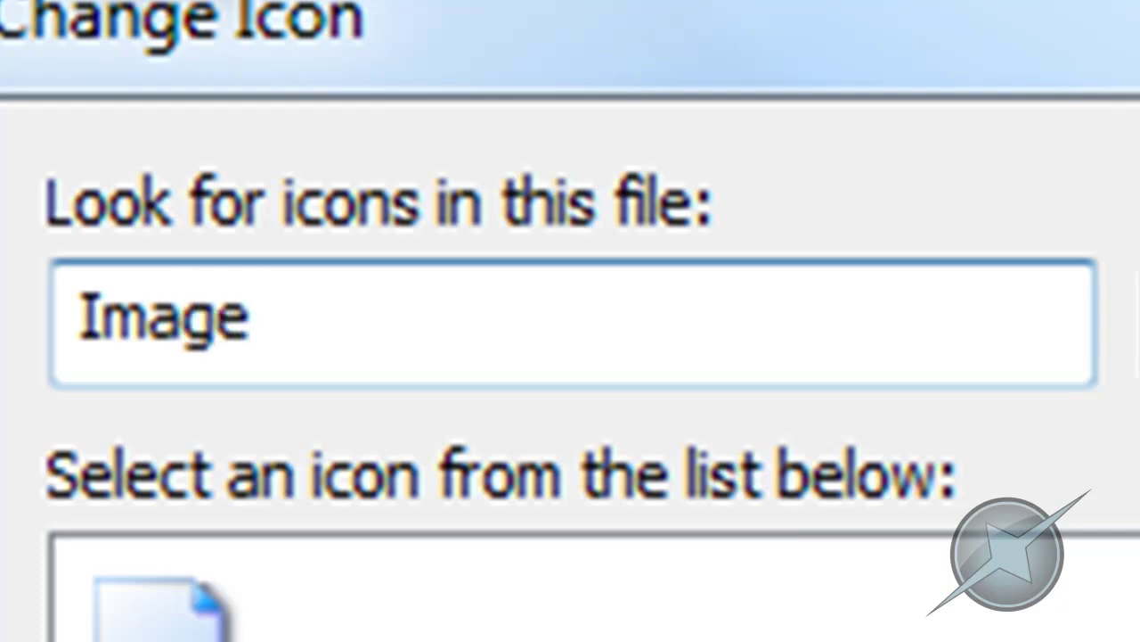
text(res.)
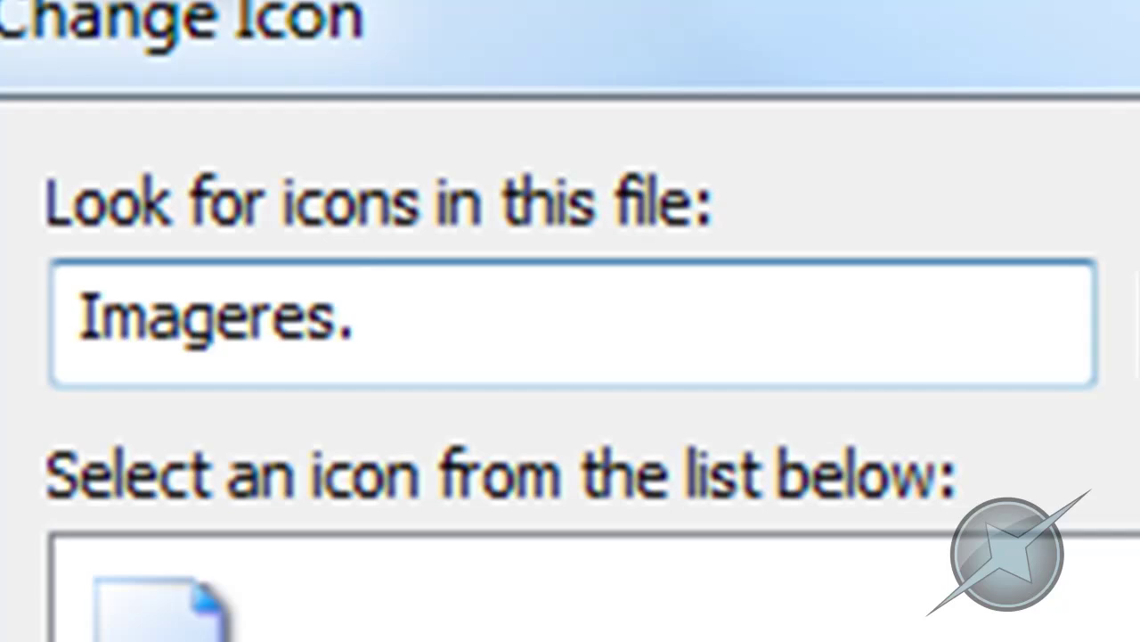
text(dll)
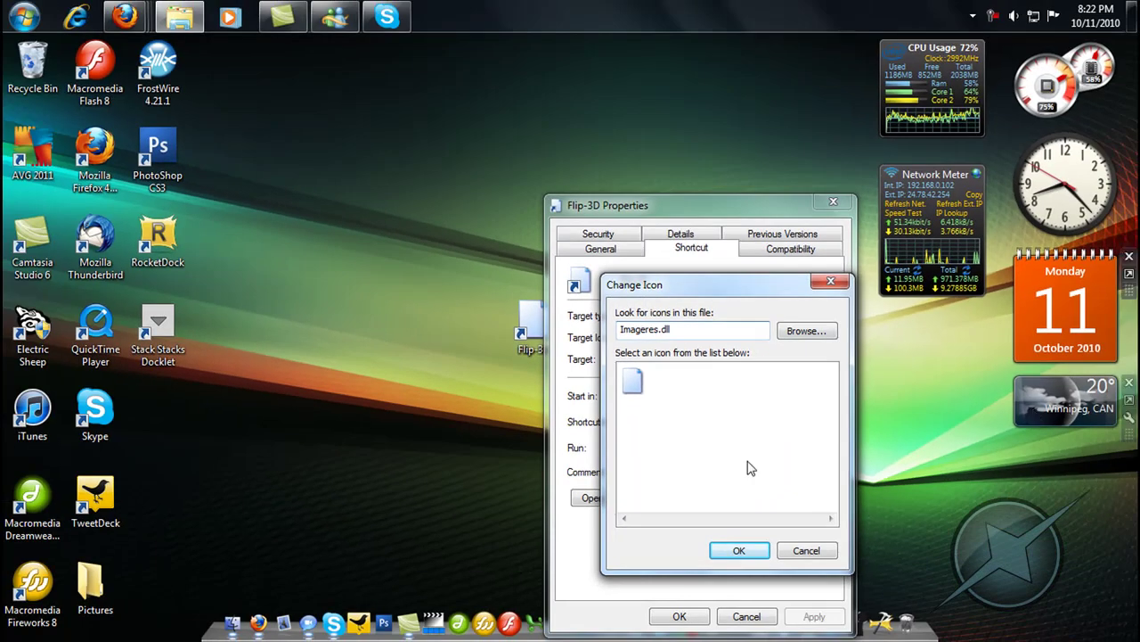
key(Return)
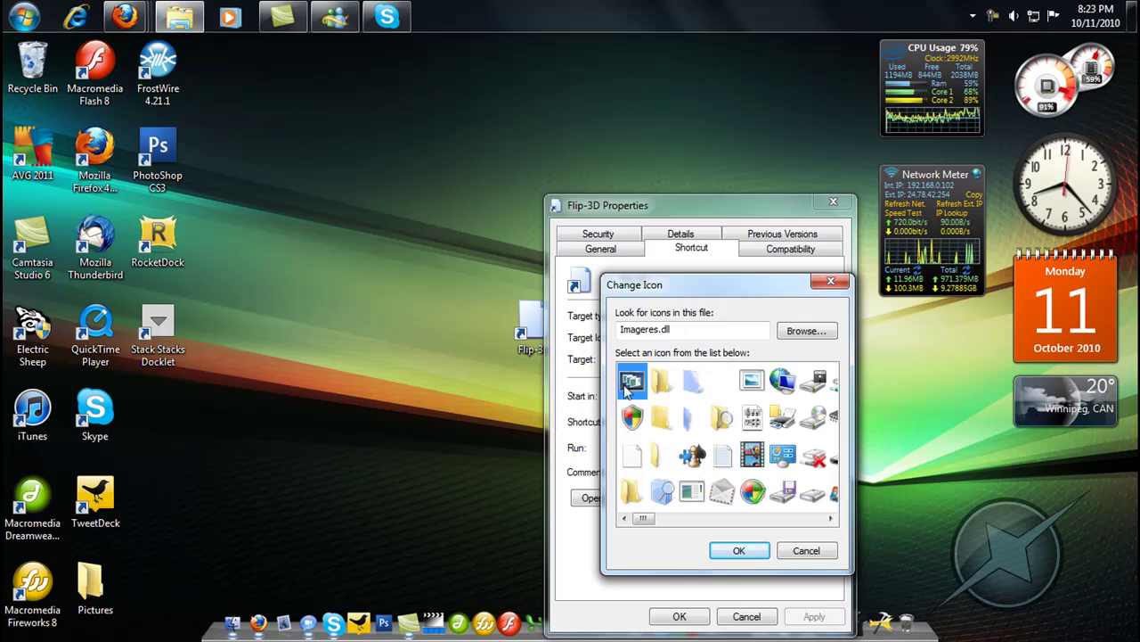
click(741, 550)
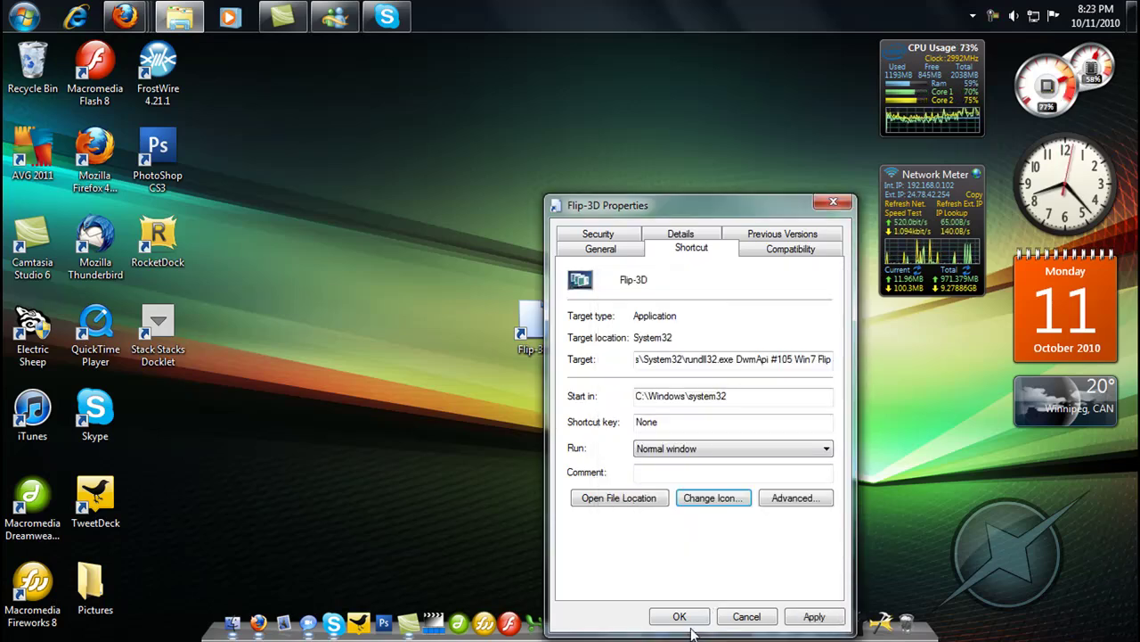
click(679, 615)
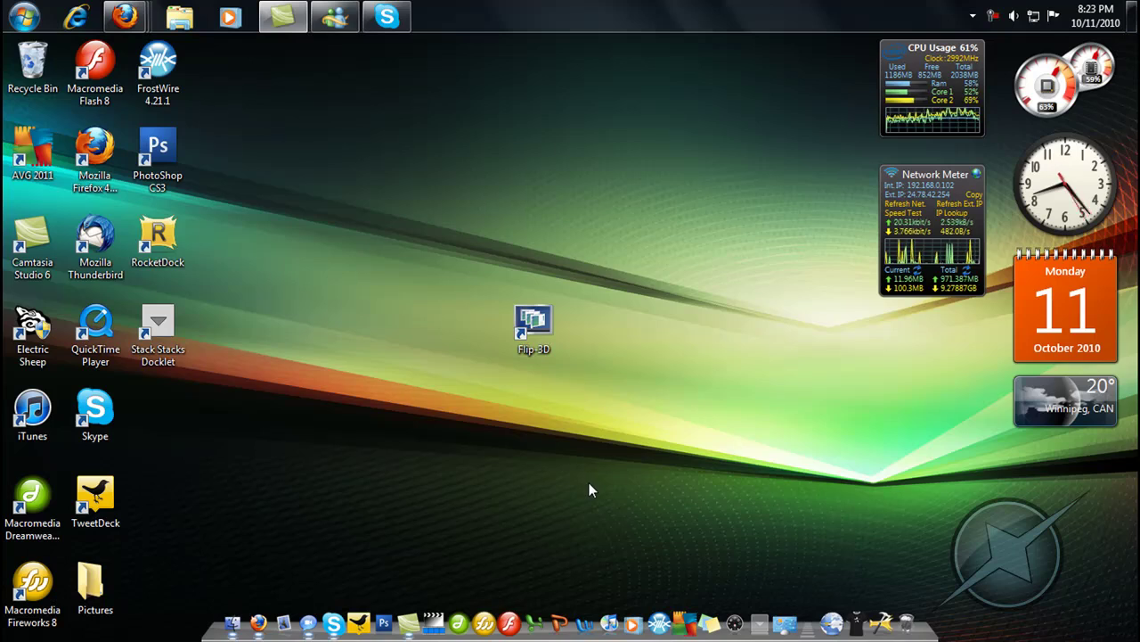
- Pin the Flip-3D shortcut to the taskbar and place it directly after the Start button
click(533, 343)
right_click(524, 336)
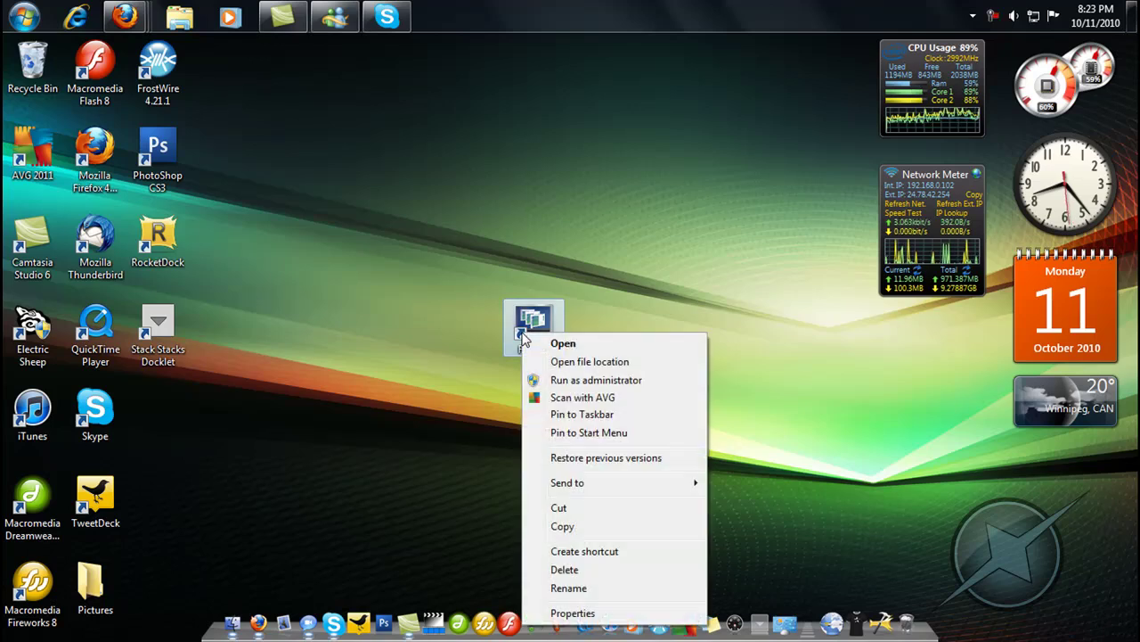
click(621, 417)
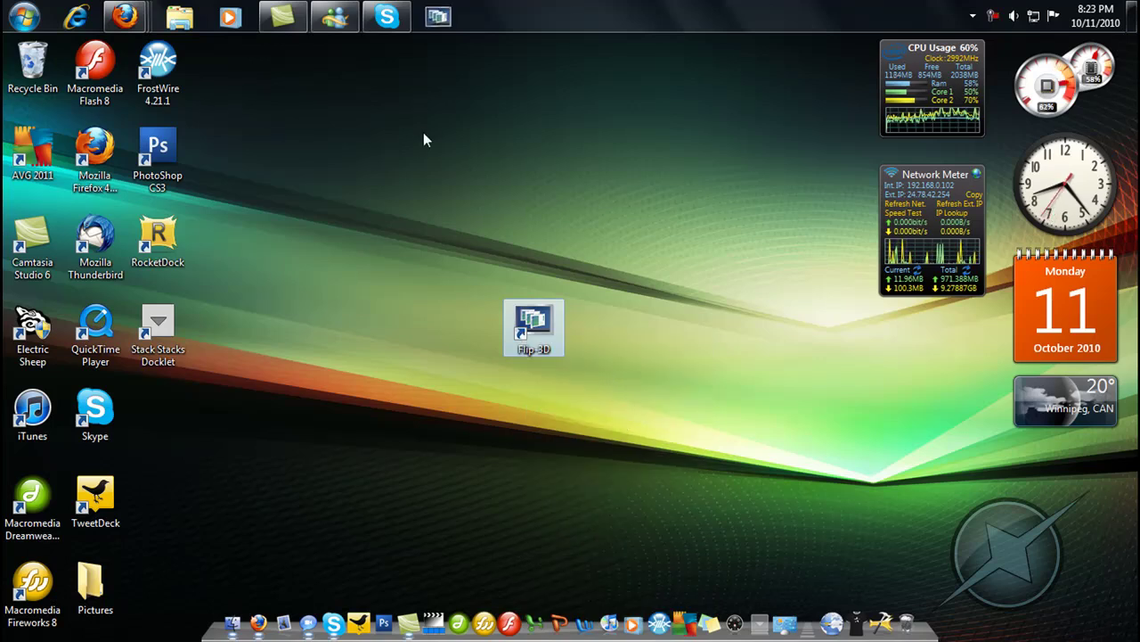
drag(435, 20, 64, 29)
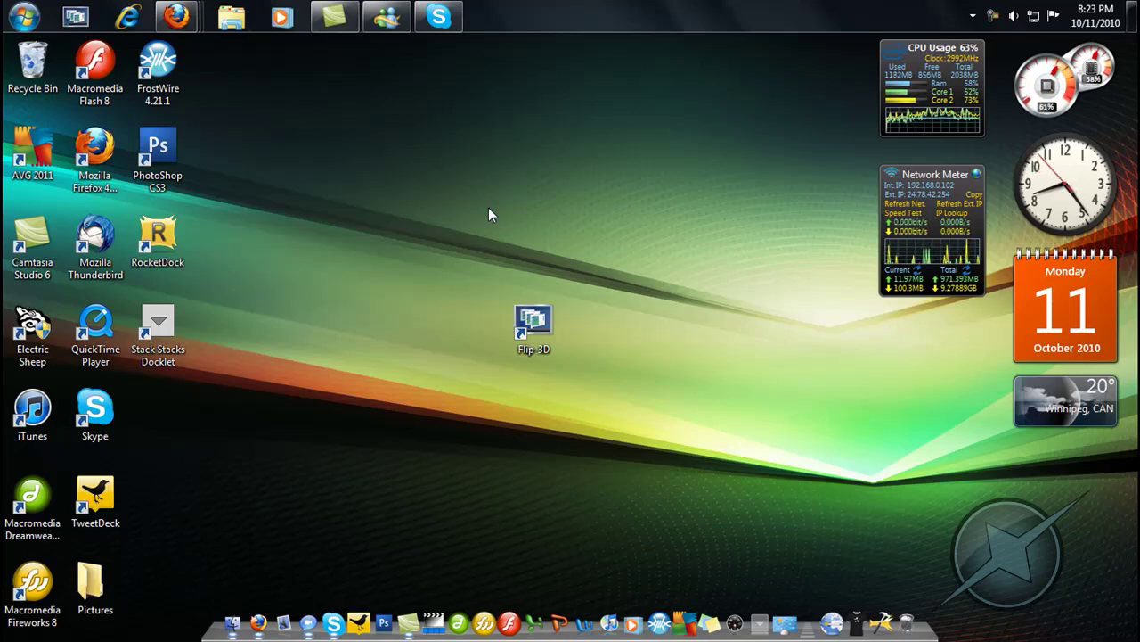
- Launch Flip-3D from its pinned shortcut, cycle back and forth through the open windows, and switch to Camtasia Studio
click(73, 30)
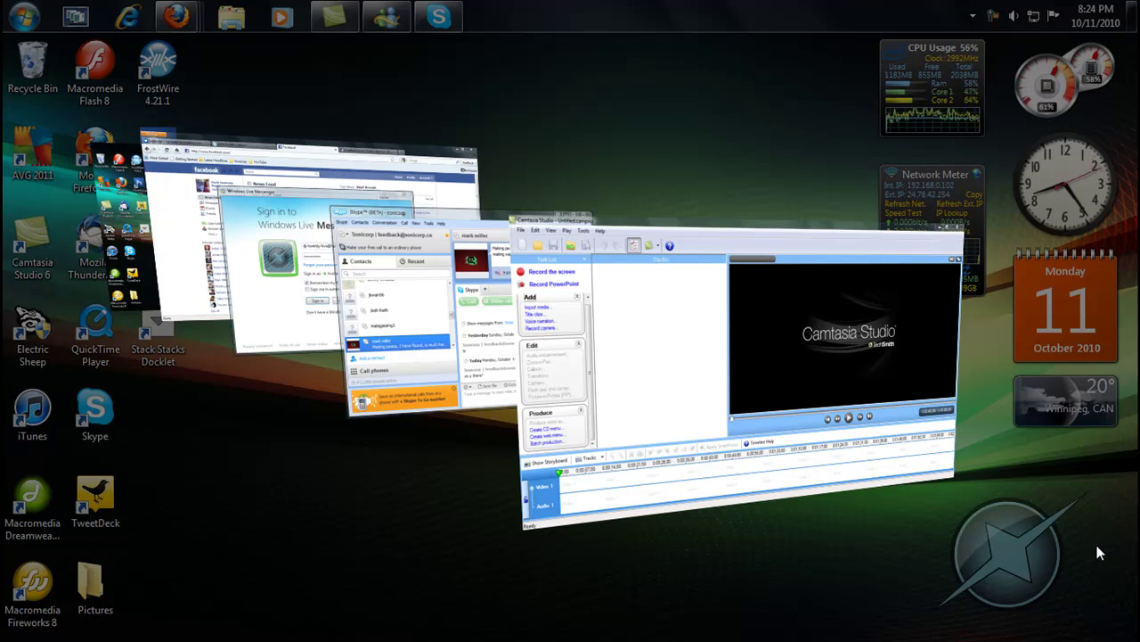
key(super+Tab)
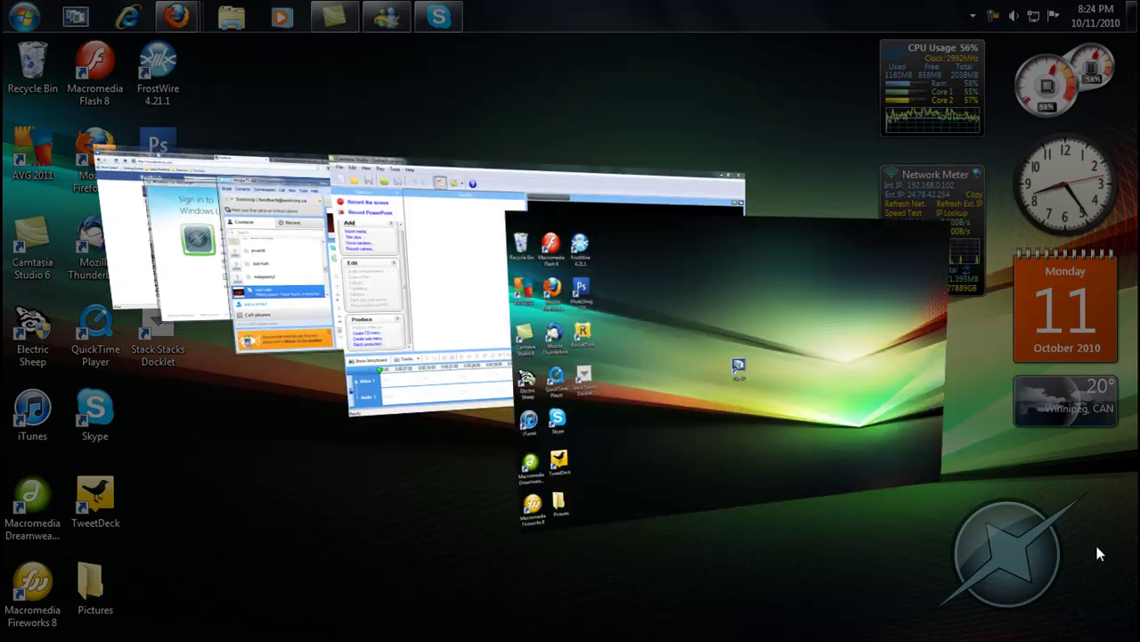
key(super+shift+Tab)
key(super+Tab)
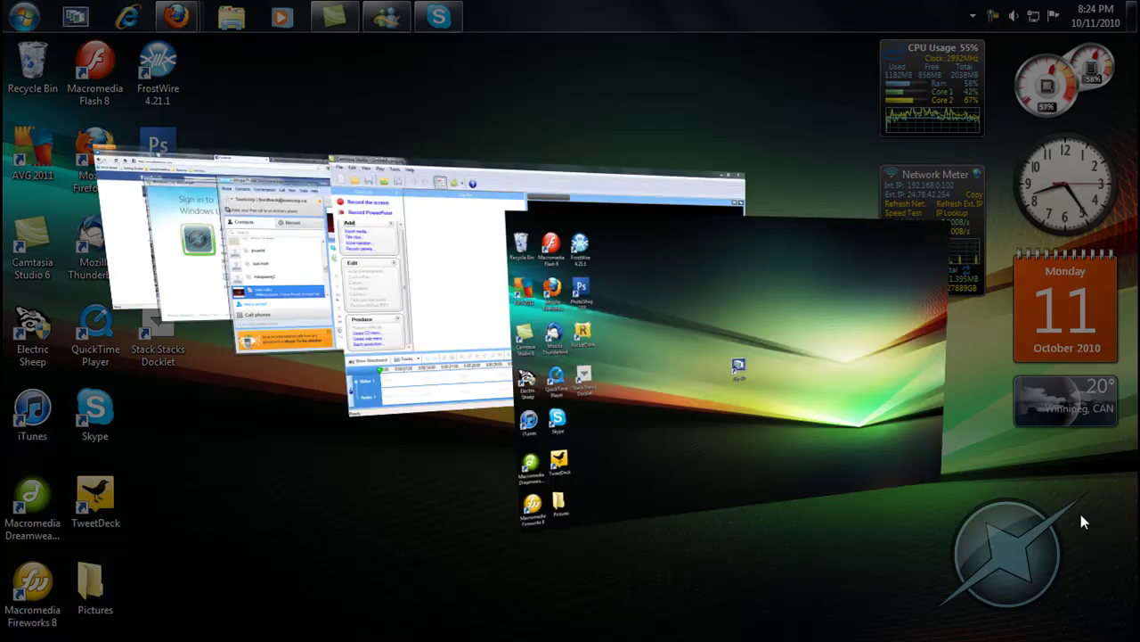
key(super+shift+Tab)
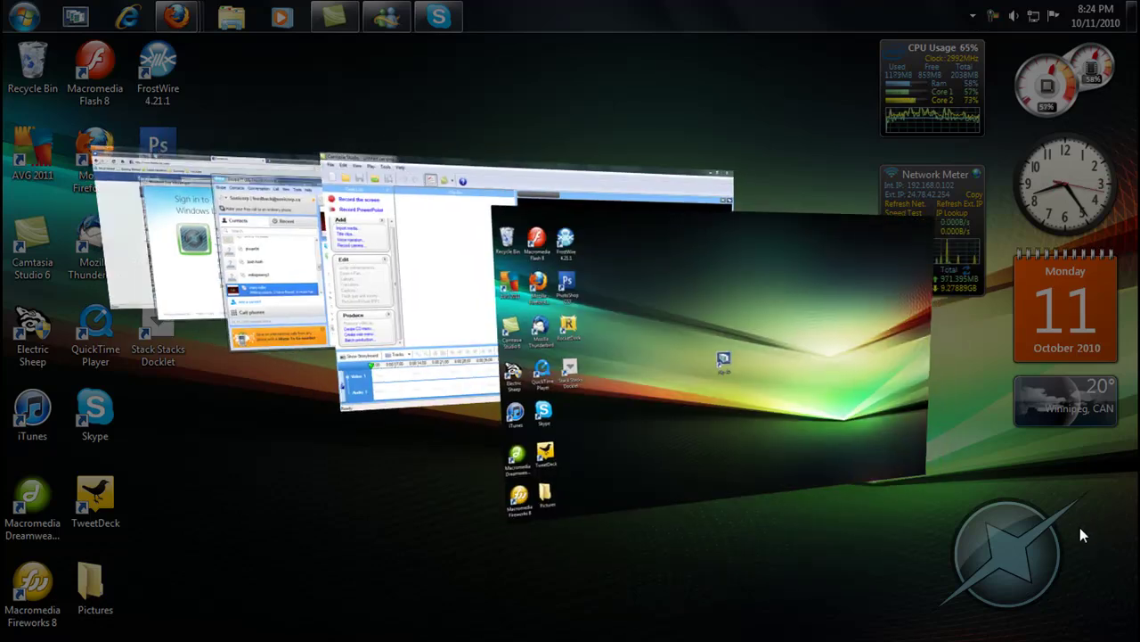
key(super+shift+Tab)
key(super+Tab)
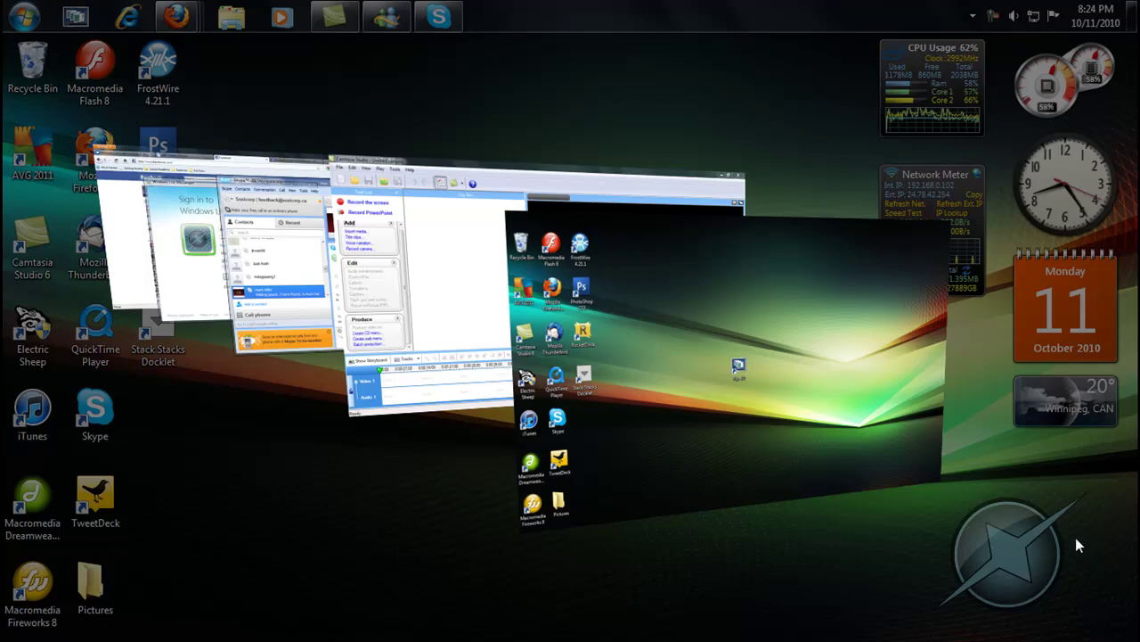
key(super+Tab)
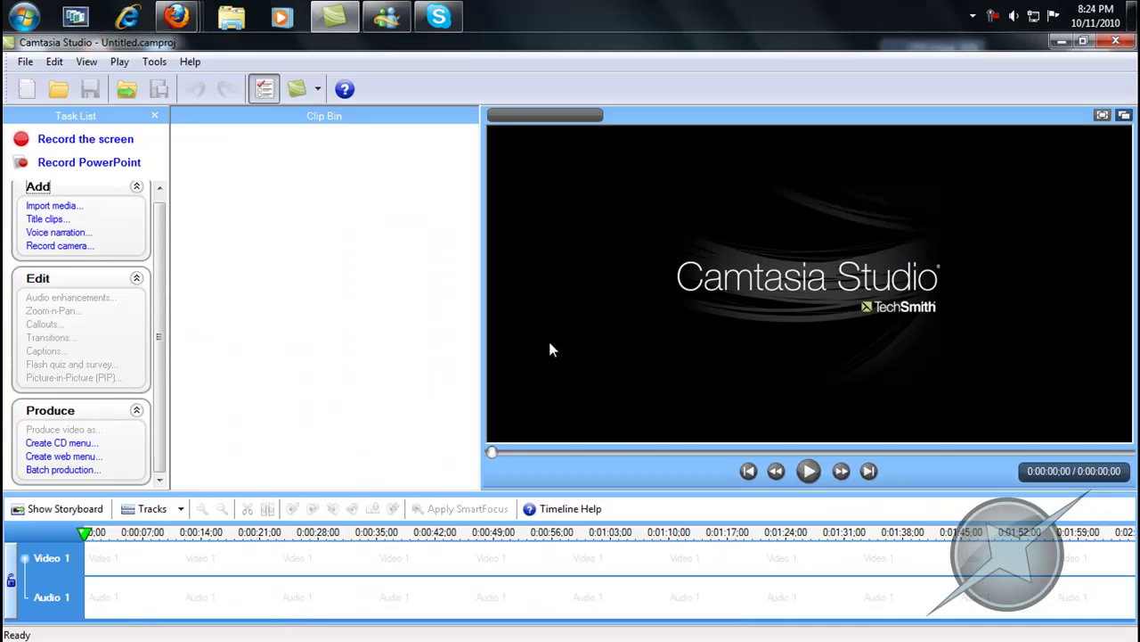
- Minimize Camtasia Studio, cycle through the open windows in Flip 3D back to it, and minimize it again
click(1061, 41)
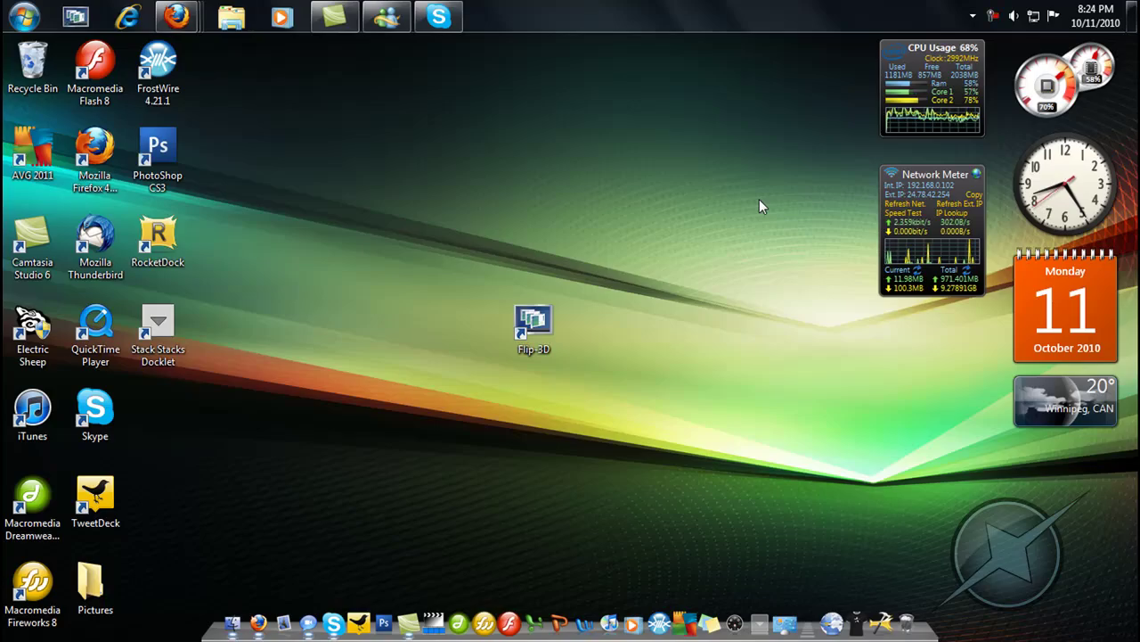
key(super+Tab)
key(super+Tab)
key(super+Tab)
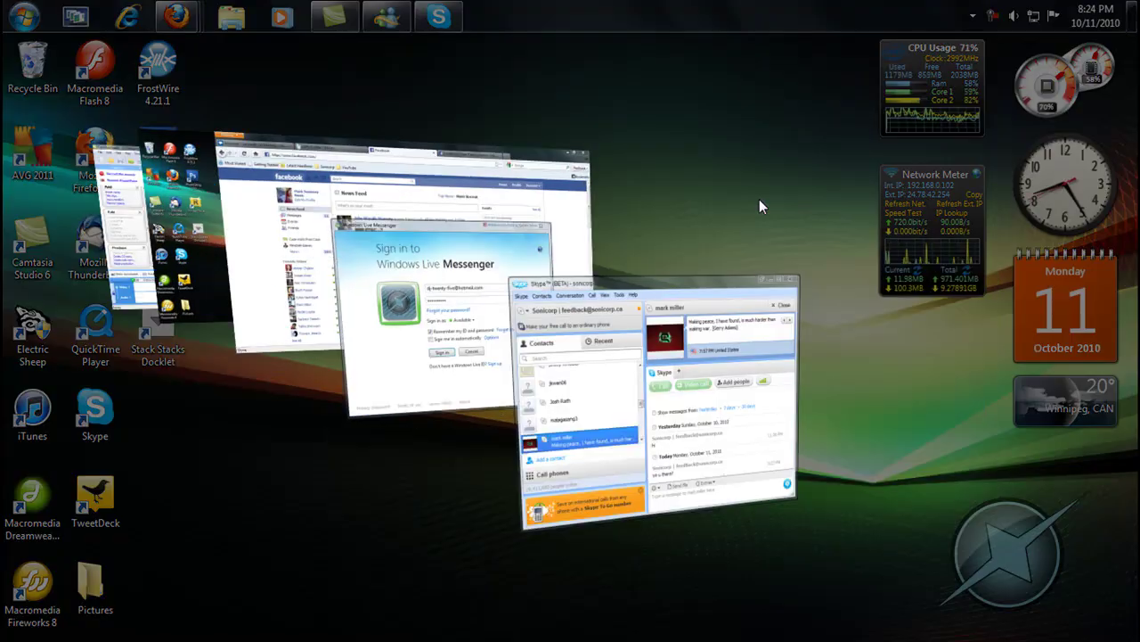
key(super+Tab)
key(super+Tab)
key(super+Tab)
key(super+Tab)
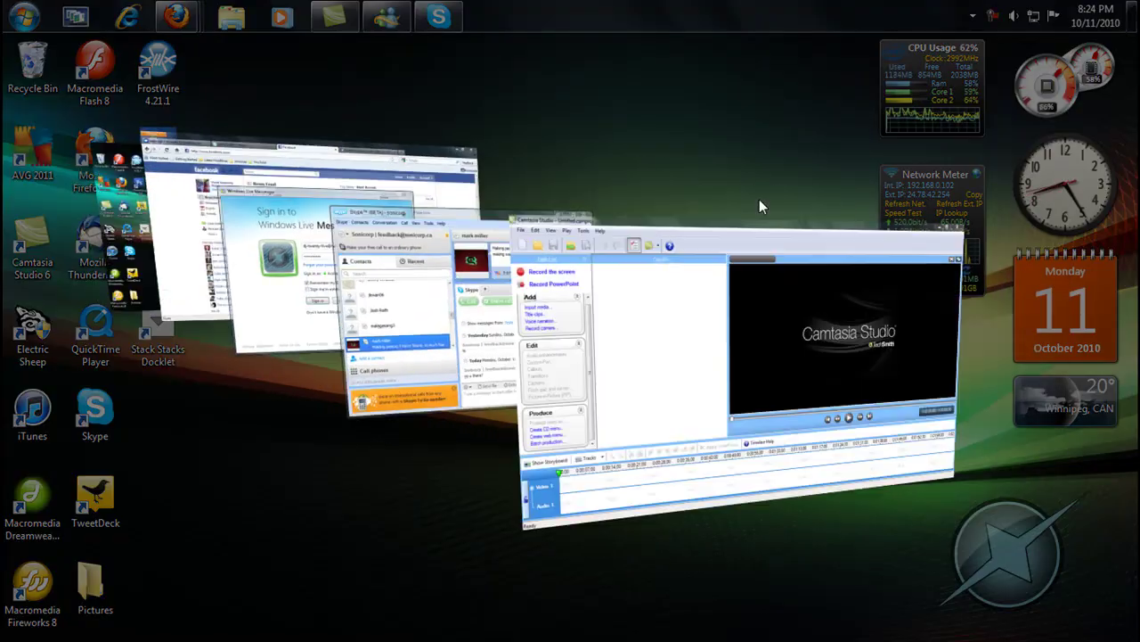
key(super+Tab)
key(super+Tab)
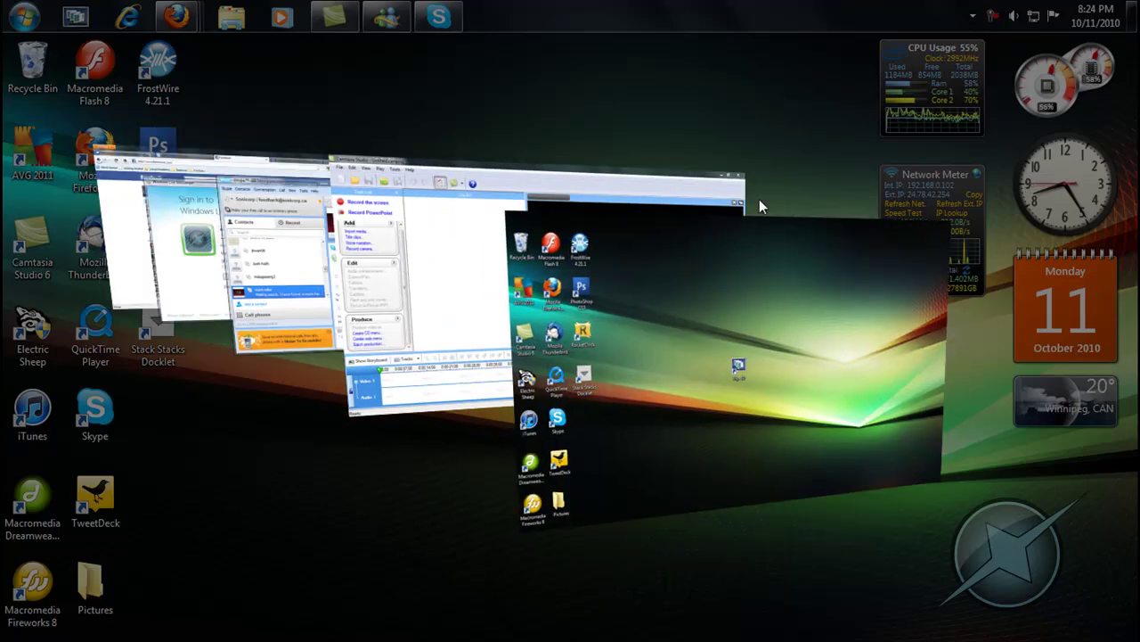
key(super+Tab)
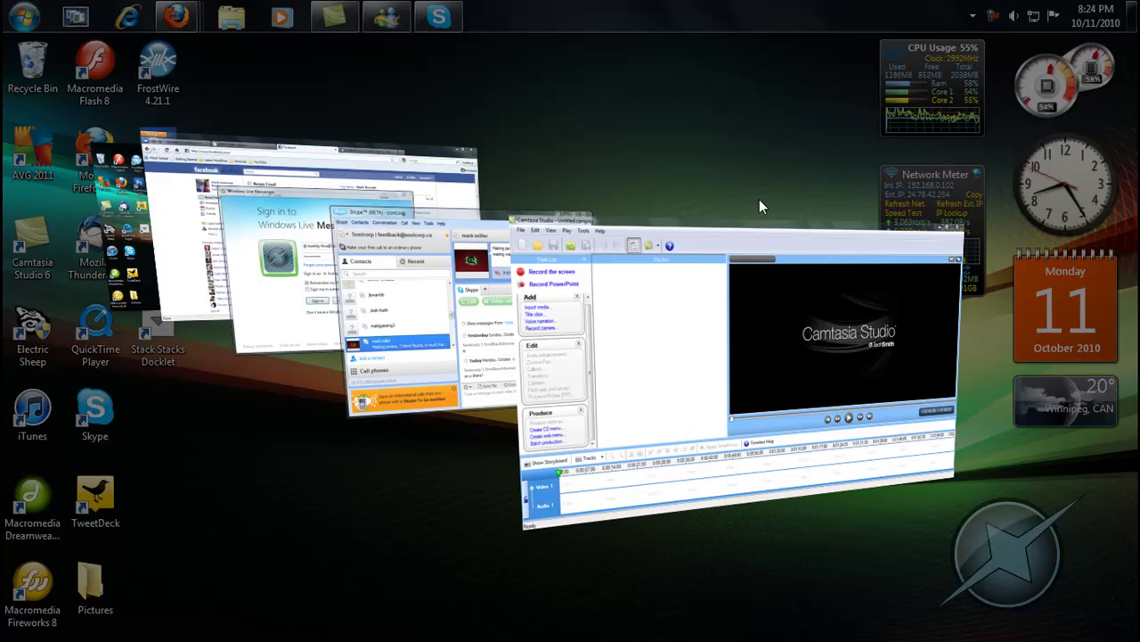
key(super)
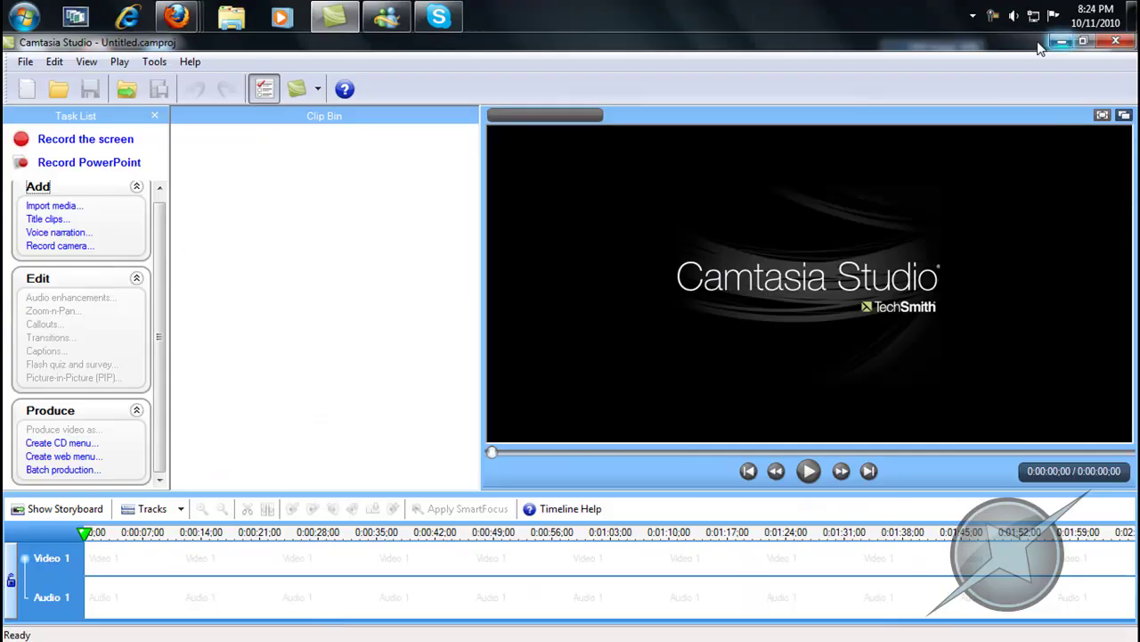
click(1062, 41)
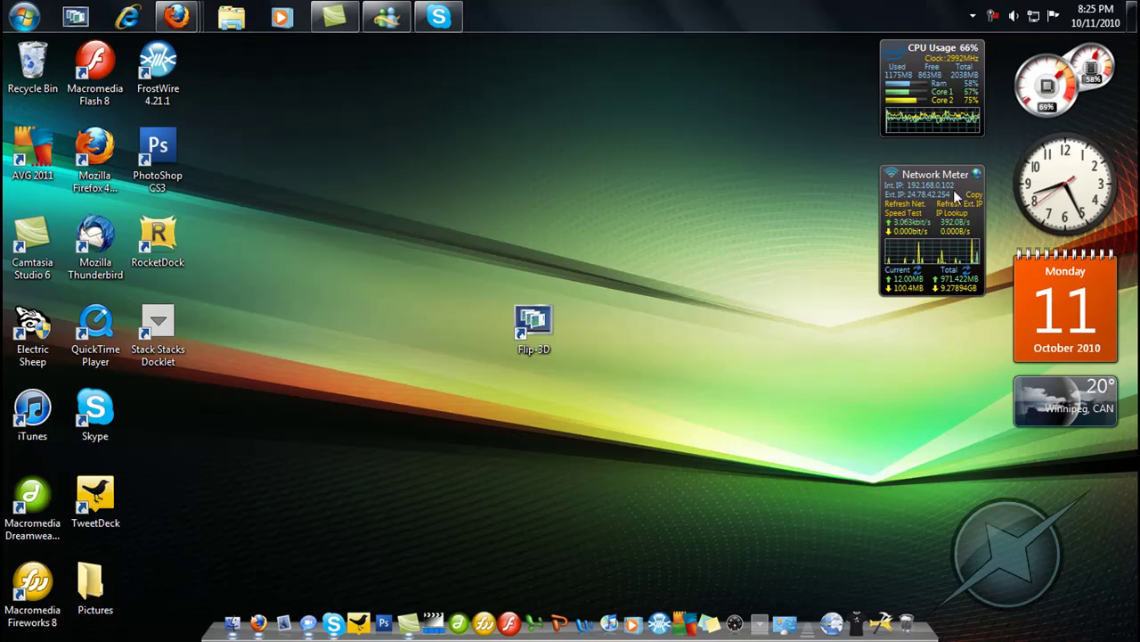
right_click(993, 15)
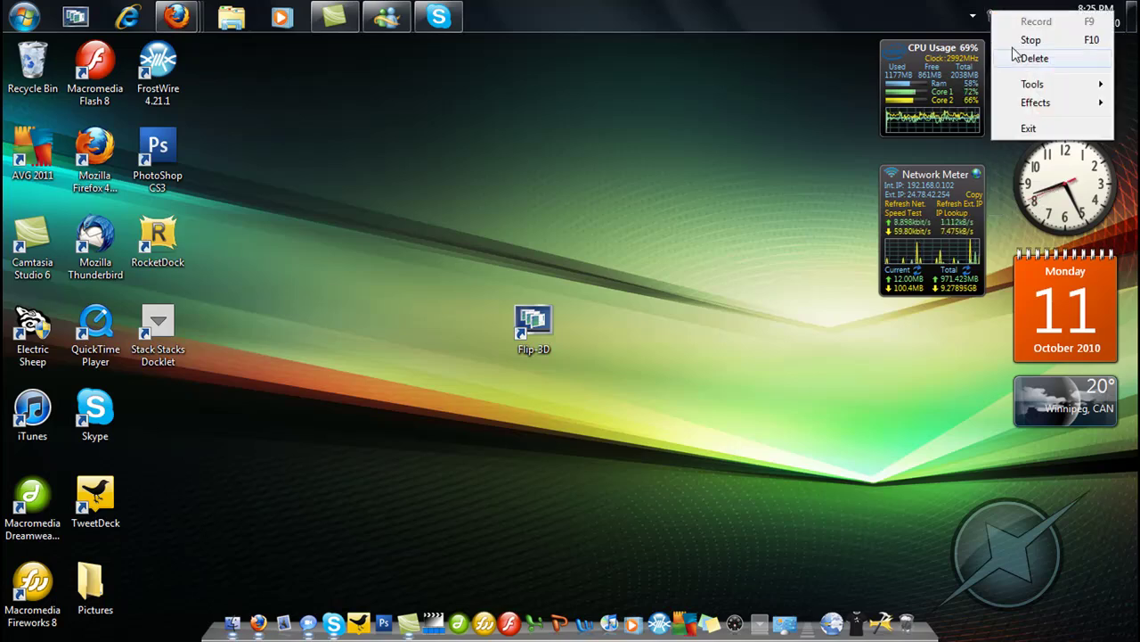
click(1013, 54)
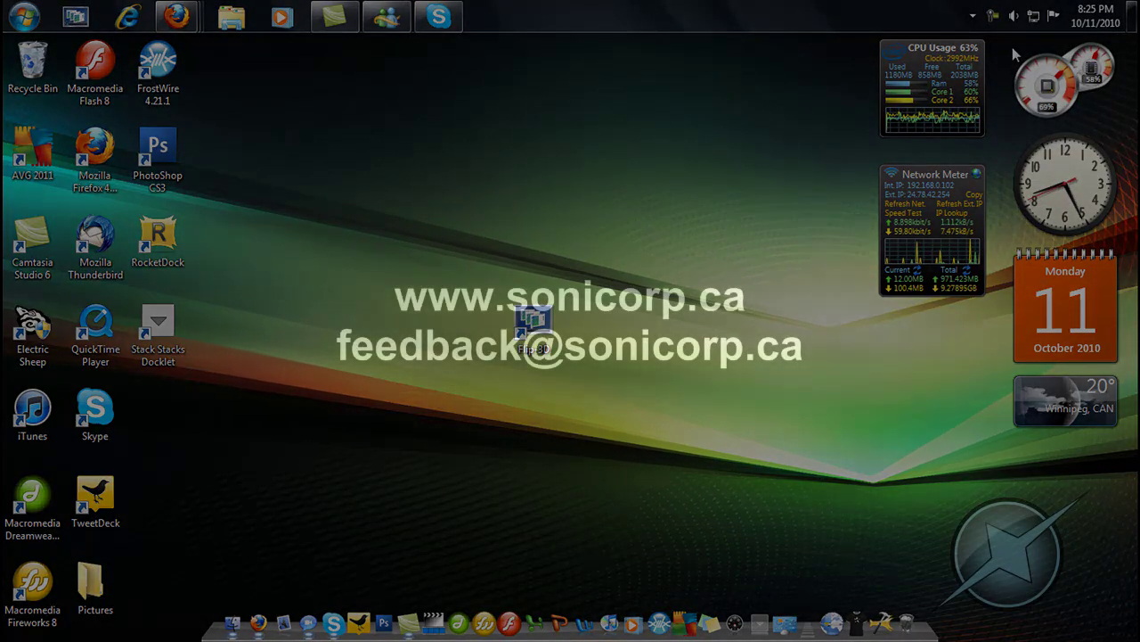